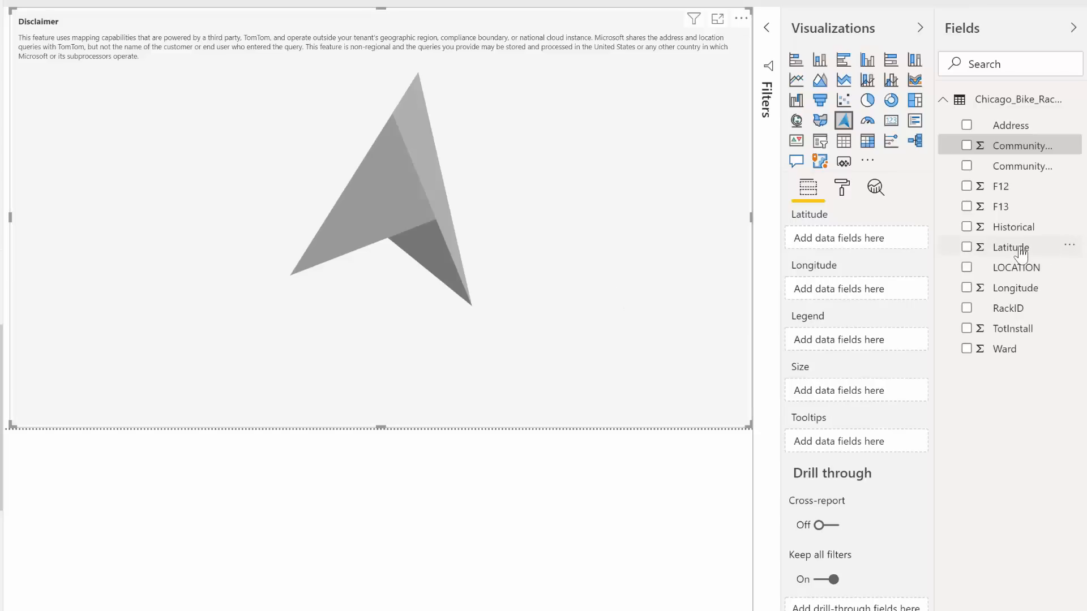
Step: Fill the map's data fields with Latitude, Longitude, Community Name as the legend and TotInstall as the bubble size
{"action": "left_click_drag", "start_coordinate": [1014, 248], "coordinate": [893, 238]}
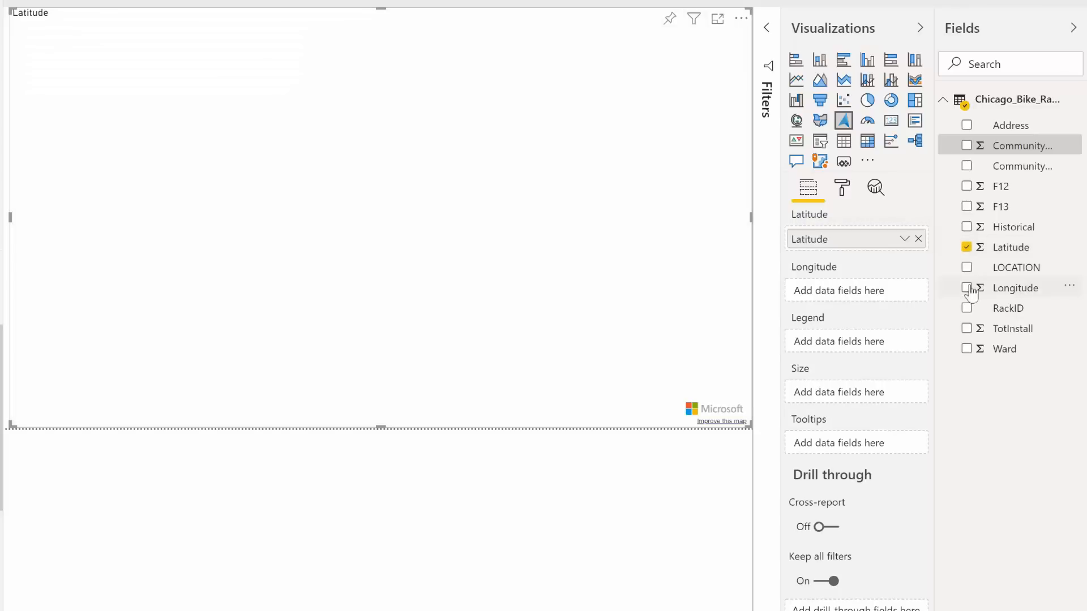
{"action": "mouse_move", "coordinate": [876, 290]}
{"action": "left_mouse_down"}
{"action": "mouse_move", "coordinate": [866, 291]}
{"action": "mouse_move", "coordinate": [905, 274]}
{"action": "mouse_move", "coordinate": [884, 286]}
{"action": "left_mouse_up"}
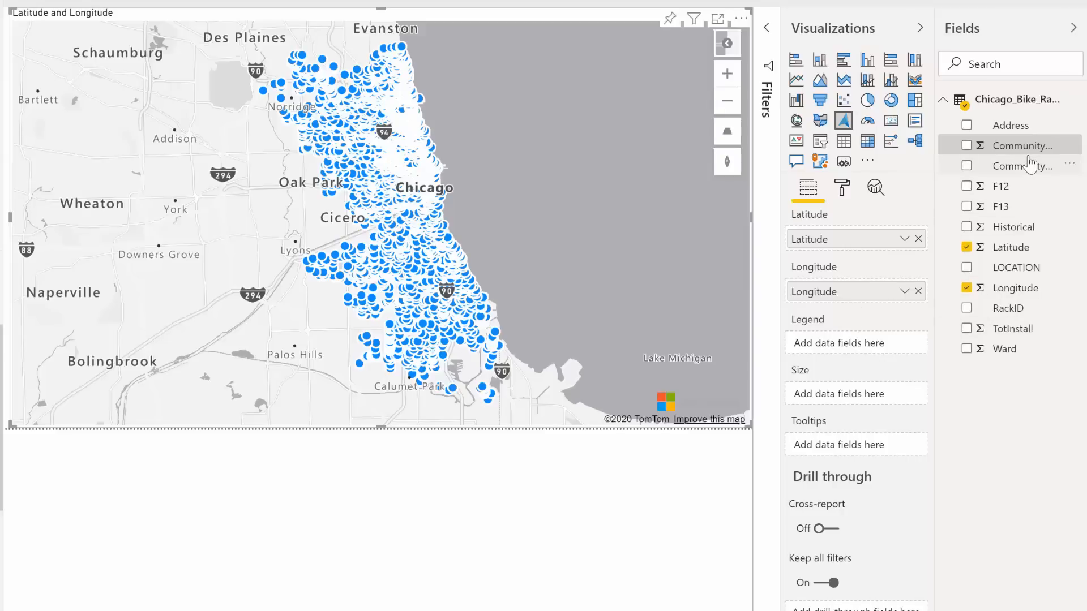
{"action": "left_click_drag", "start_coordinate": [1030, 165], "coordinate": [894, 347]}
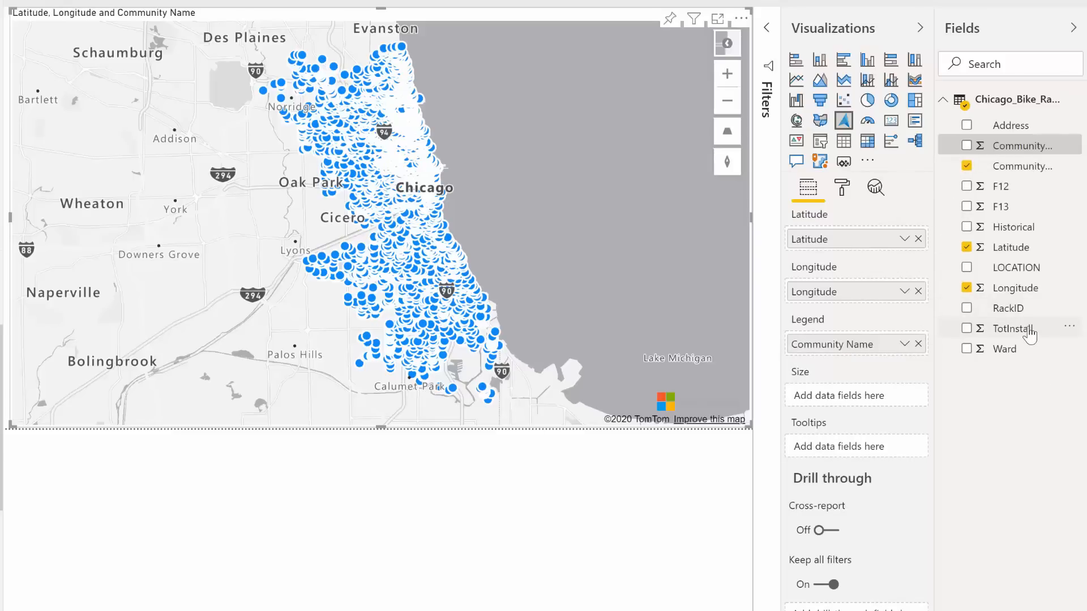
{"action": "left_click_drag", "start_coordinate": [1029, 336], "coordinate": [886, 397]}
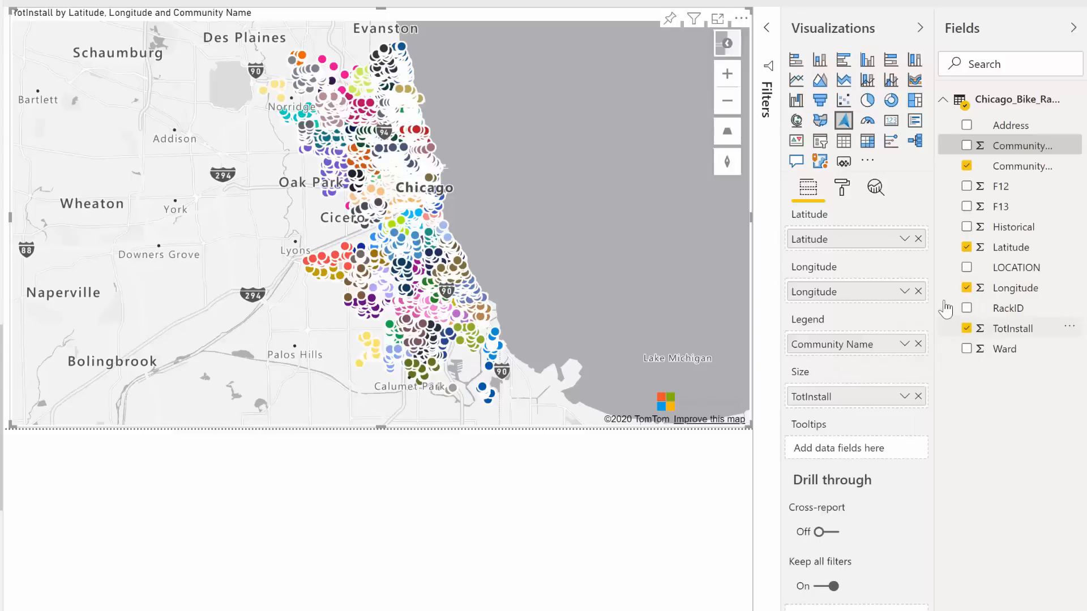
{"action": "scroll", "coordinate": [463, 164], "scroll_direction": "up", "scroll_amount": 5}
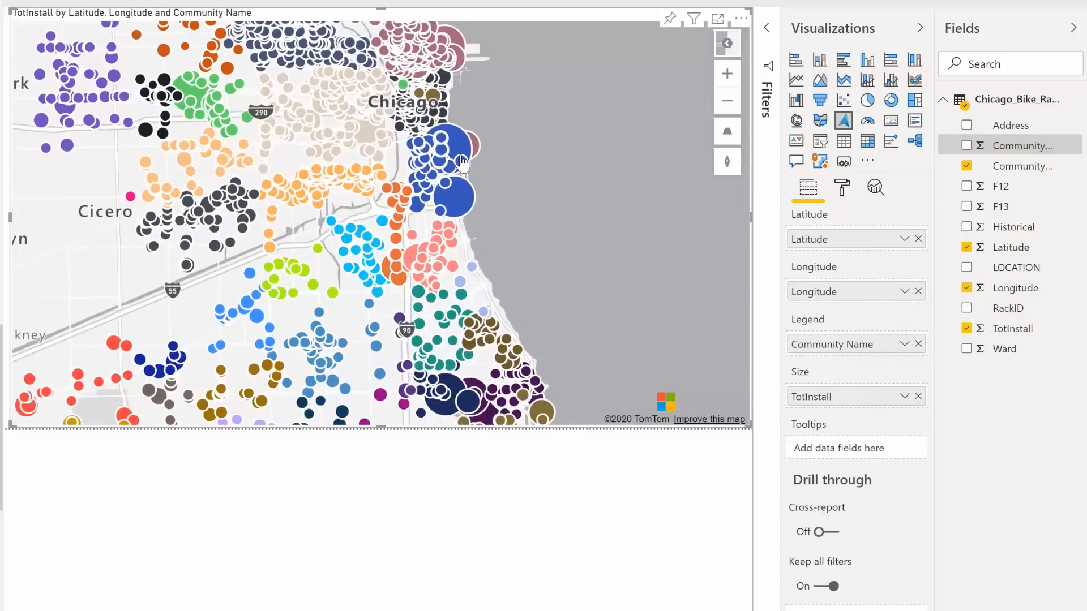
{"action": "scroll", "coordinate": [463, 164], "scroll_direction": "up", "scroll_amount": 1}
{"action": "scroll", "coordinate": [463, 164], "scroll_direction": "up", "scroll_amount": 1}
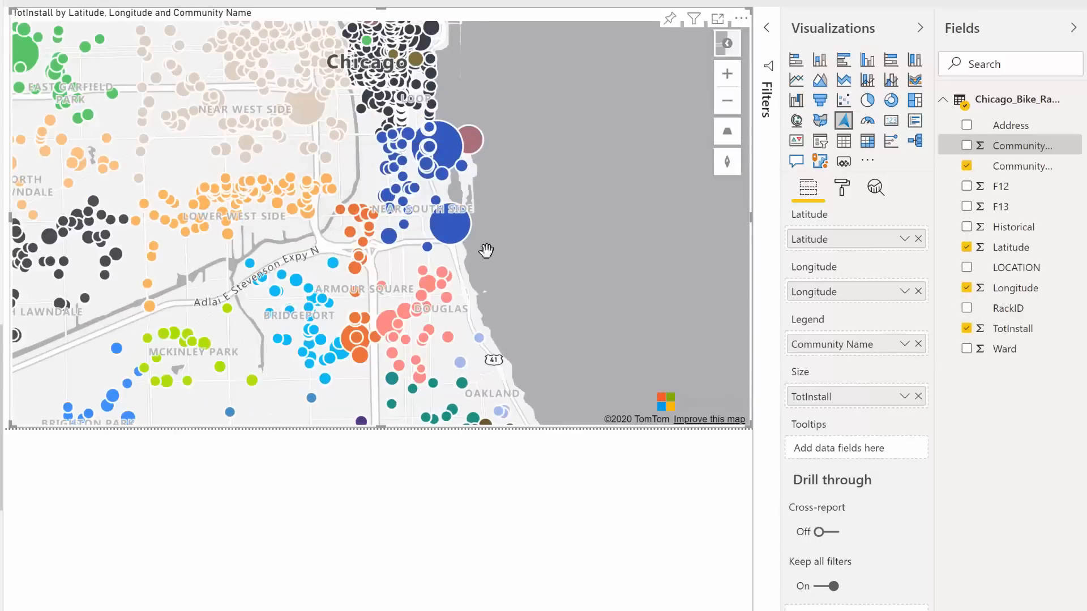
{"action": "mouse_move", "coordinate": [460, 244]}
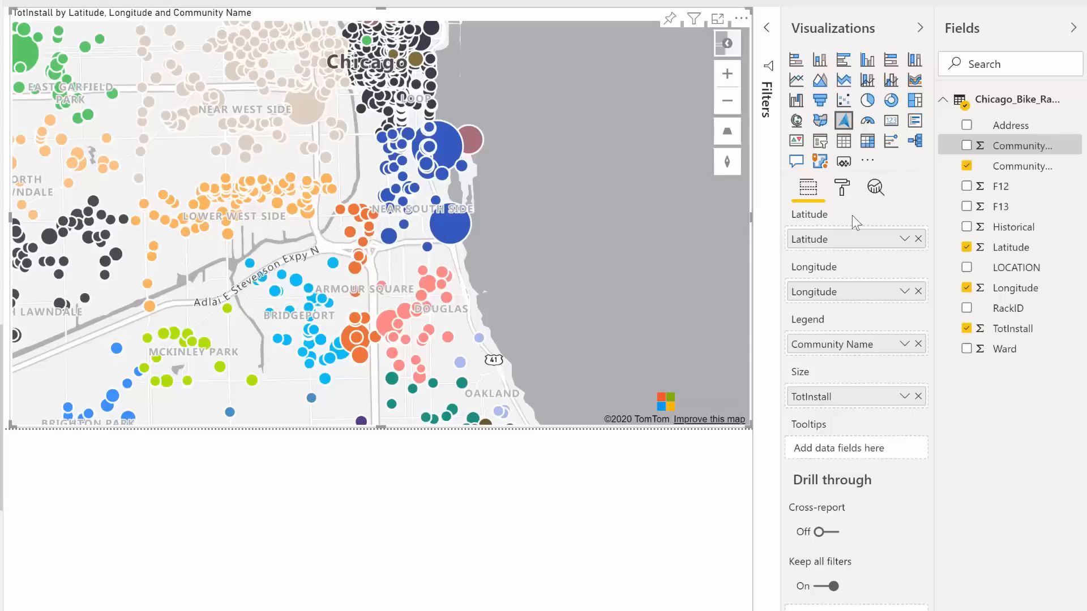
Step: Set the minimum size of the map bubbles to 1
{"action": "left_click", "coordinate": [842, 192]}
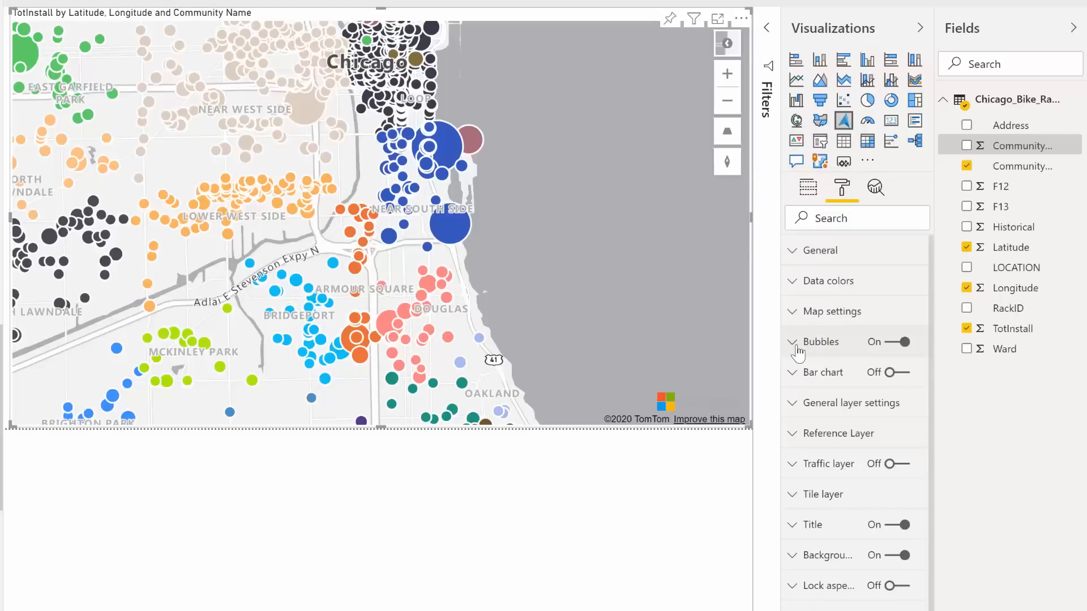
{"action": "left_click", "coordinate": [815, 343]}
{"action": "scroll", "coordinate": [822, 348], "scroll_direction": "down", "scroll_amount": 2}
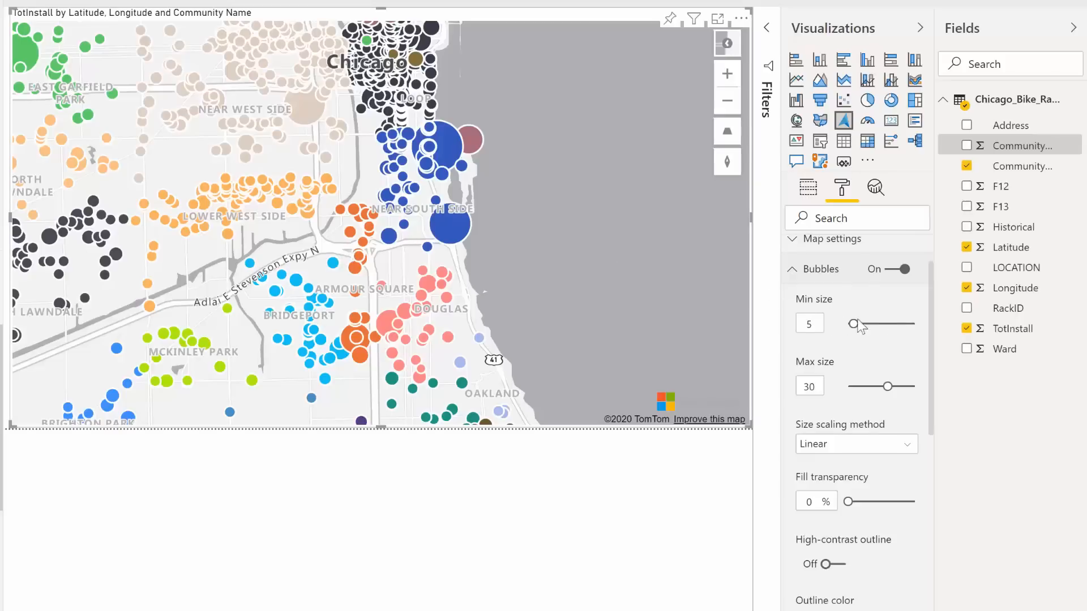
{"action": "left_click_drag", "start_coordinate": [855, 324], "coordinate": [843, 324]}
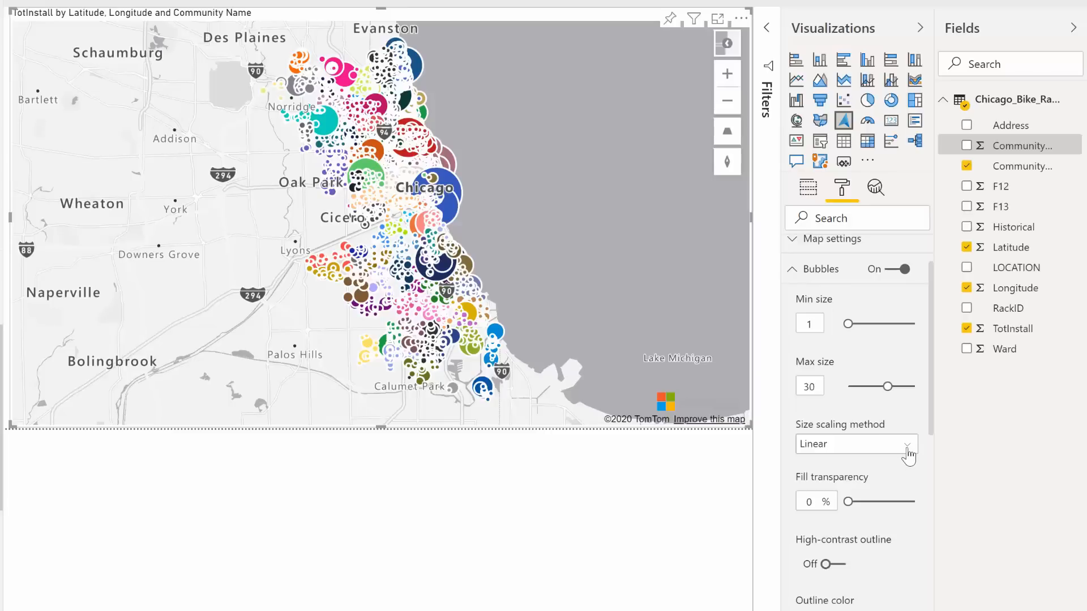
Step: Set the bubbles' size scaling method to Log and turn on the high-contrast outline
{"action": "left_click", "coordinate": [907, 453]}
{"action": "left_click", "coordinate": [839, 485]}
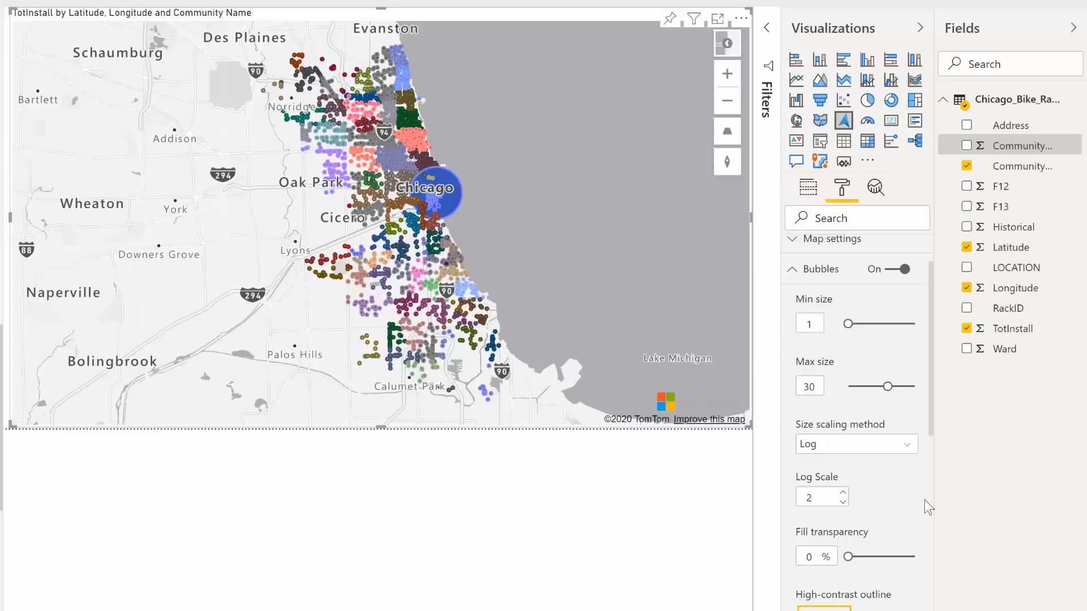
{"action": "scroll", "coordinate": [905, 438], "scroll_direction": "down", "scroll_amount": 2}
{"action": "scroll", "coordinate": [905, 438], "scroll_direction": "down", "scroll_amount": 2}
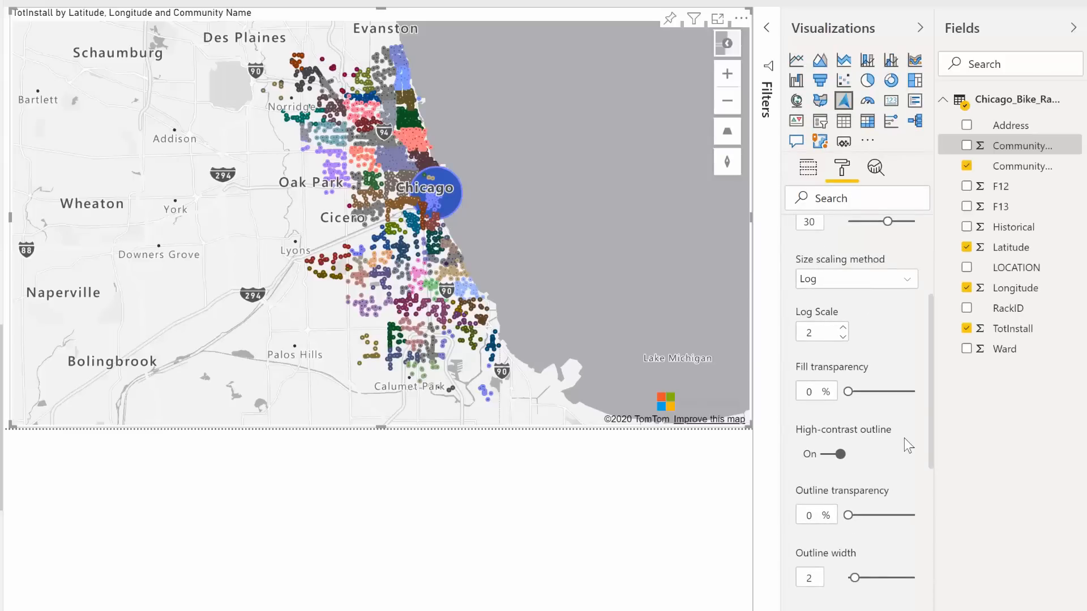
Step: Tilt the map and set the bubbles' pitch alignment to Map so they lie flat on its surface
{"action": "scroll", "coordinate": [905, 445], "scroll_direction": "down", "scroll_amount": 5}
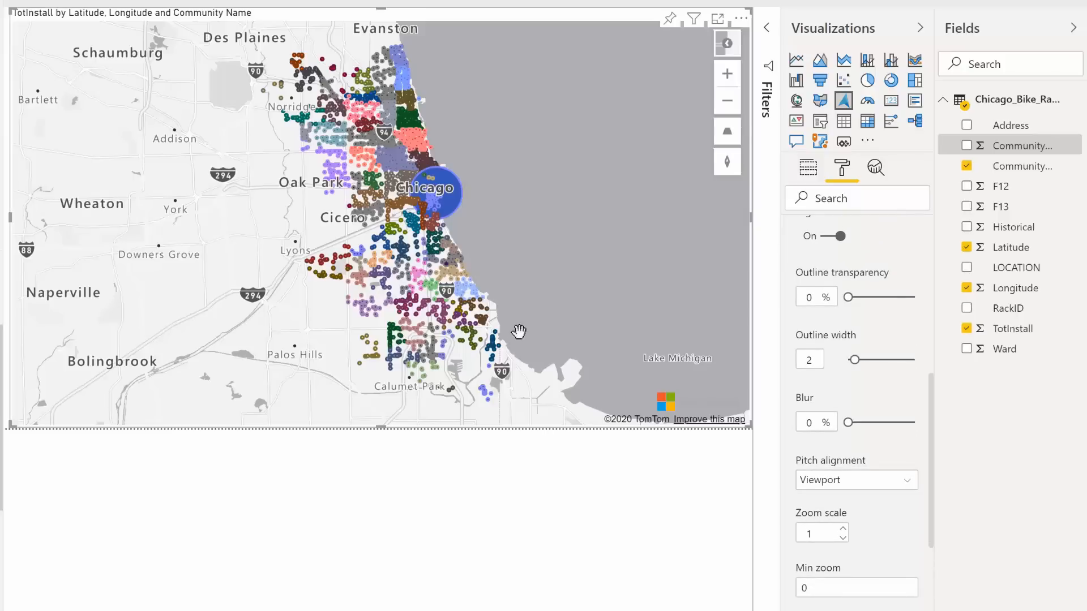
{"action": "left_click_drag", "start_coordinate": [523, 317], "coordinate": [529, 211]}
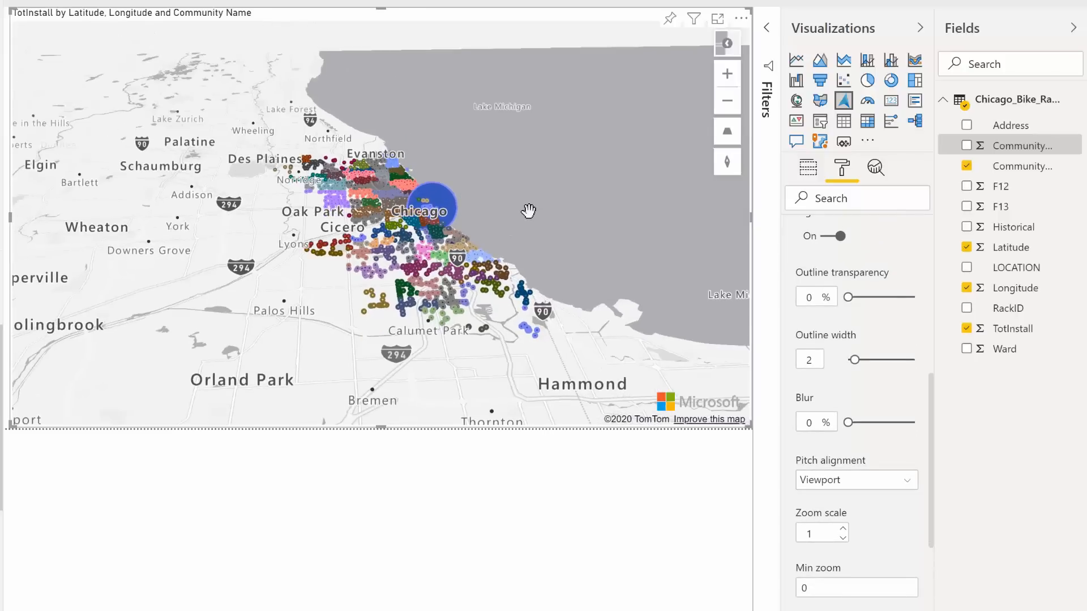
{"action": "left_click", "coordinate": [658, 345]}
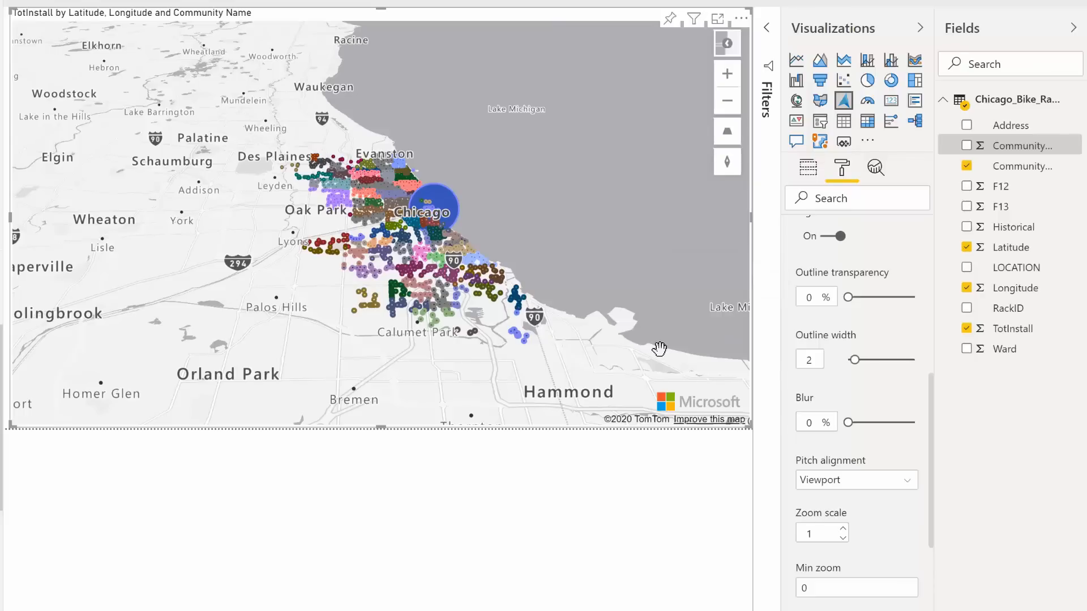
{"action": "left_click", "coordinate": [909, 481]}
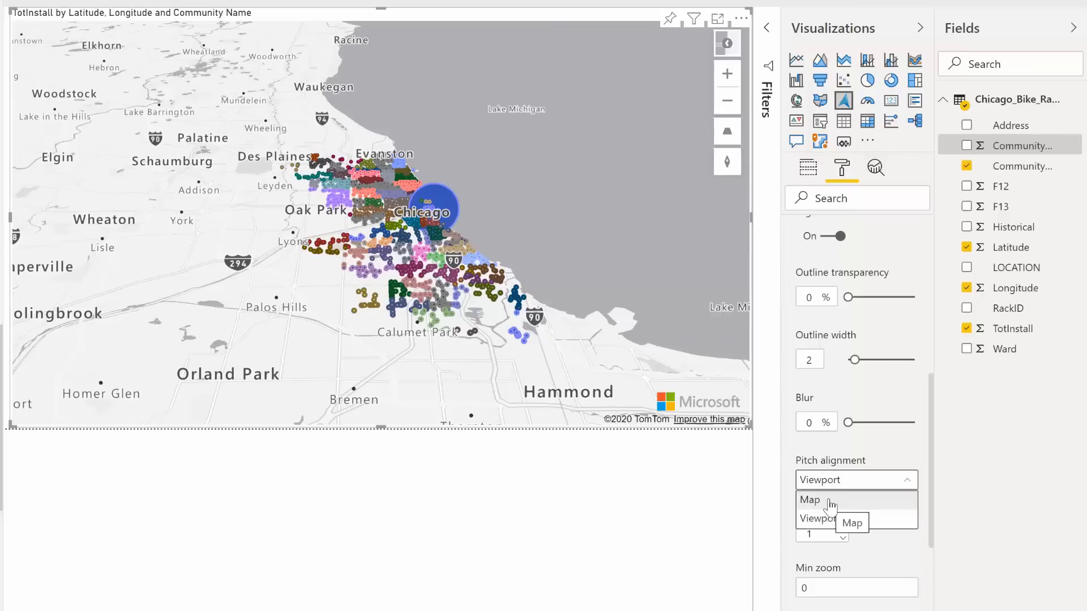
{"action": "left_click", "coordinate": [828, 501]}
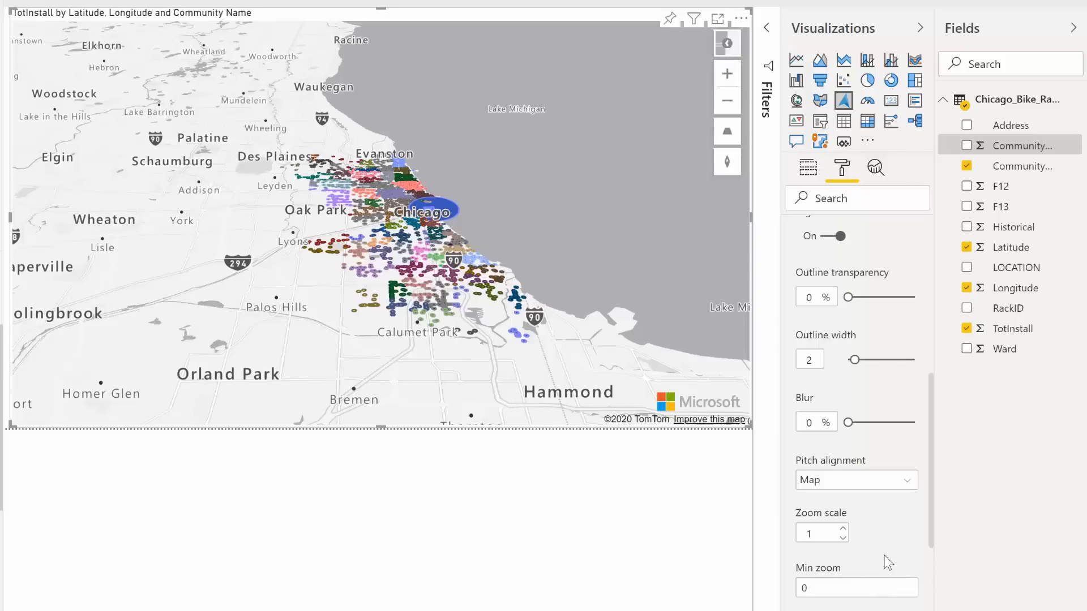
Step: Try the bubble layer positions Above labels and Below roads, and return the setting to Below labels
{"action": "scroll", "coordinate": [884, 556], "scroll_direction": "down", "scroll_amount": 3}
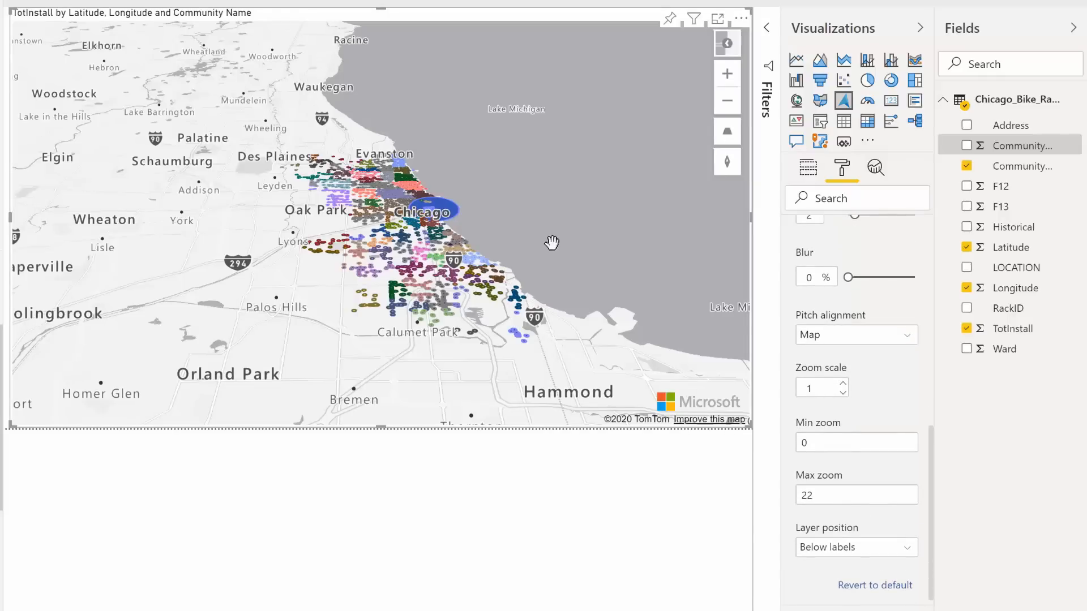
{"action": "left_click", "coordinate": [909, 550]}
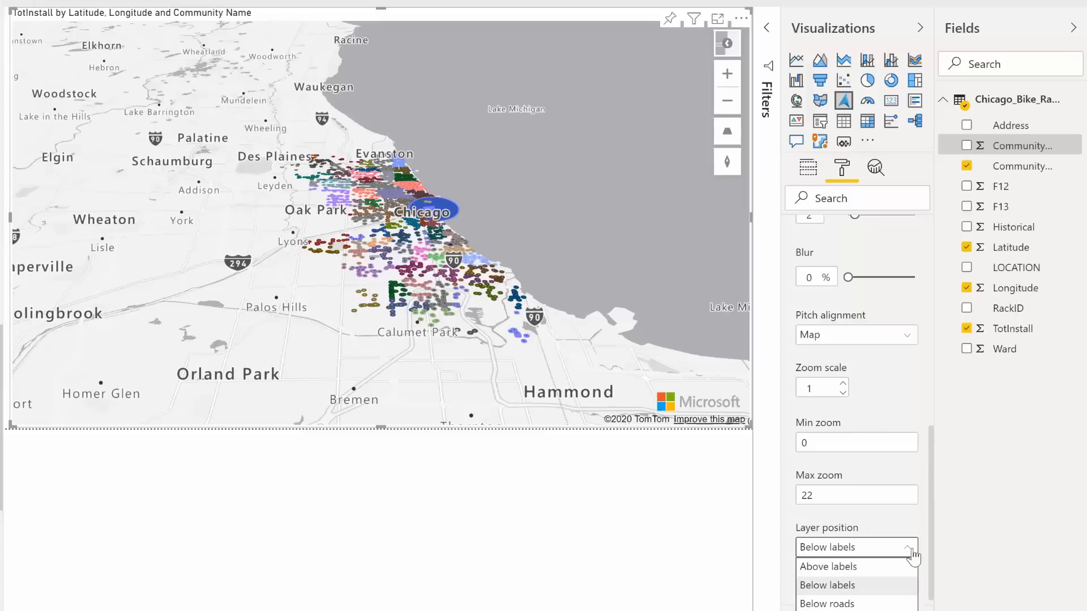
{"action": "left_click", "coordinate": [862, 565]}
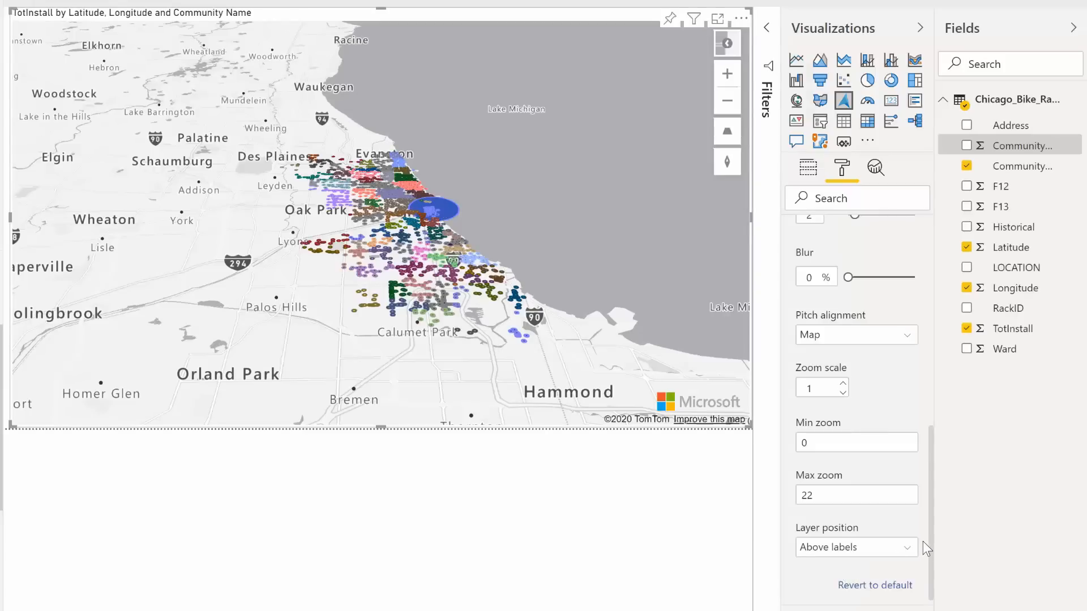
{"action": "left_click", "coordinate": [842, 549]}
{"action": "left_click", "coordinate": [852, 605]}
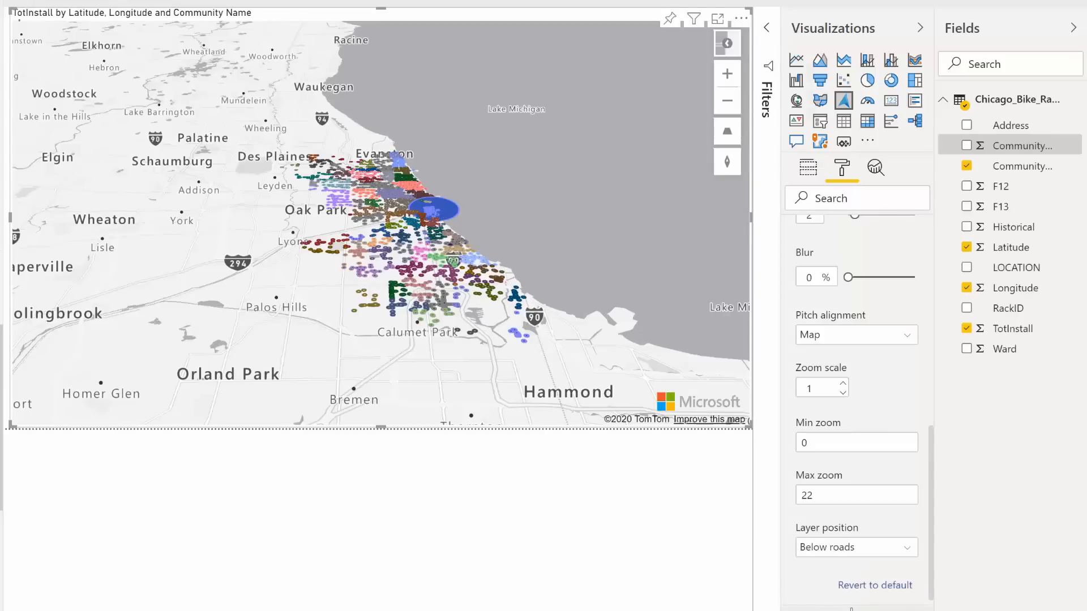
{"action": "left_click", "coordinate": [910, 554]}
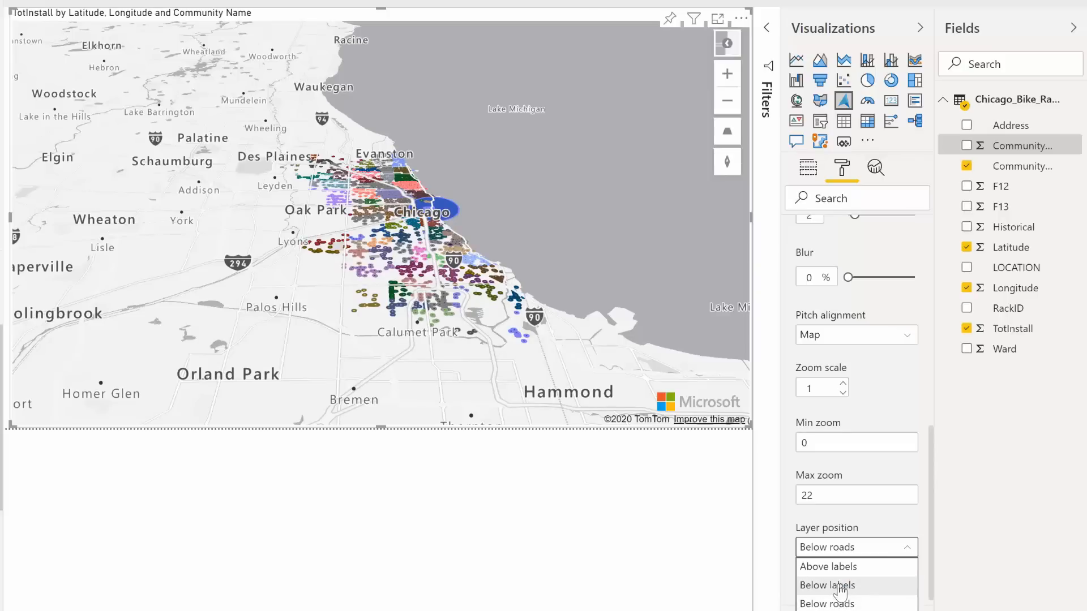
{"action": "left_click", "coordinate": [840, 586]}
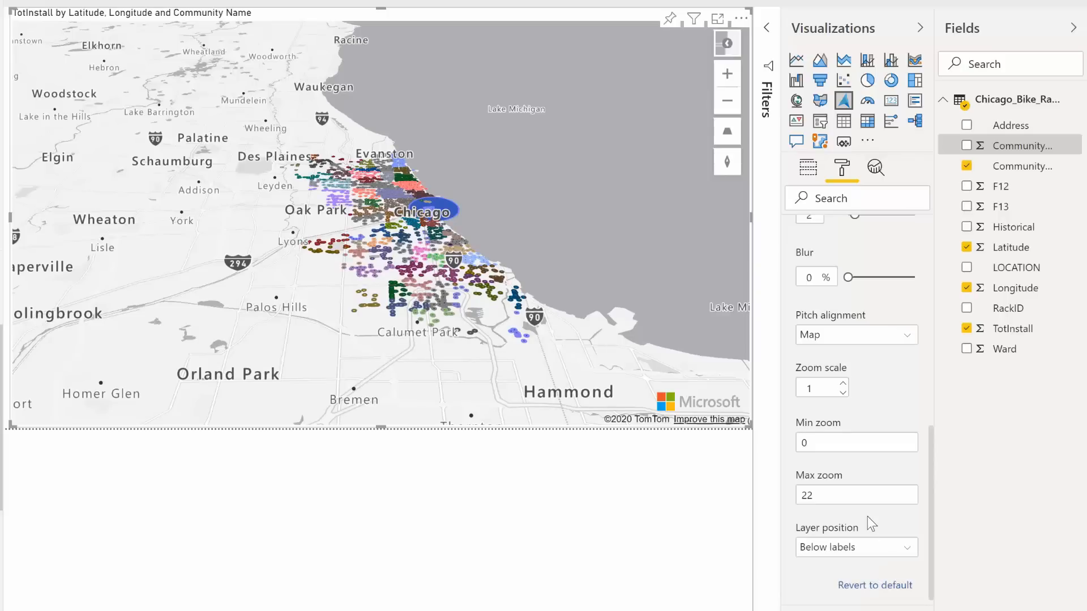
Step: Turn off the bubble layer, turn on the bar chart layer and show its settings
{"action": "left_click", "coordinate": [897, 610]}
{"action": "scroll", "coordinate": [868, 490], "scroll_direction": "up", "scroll_amount": 10}
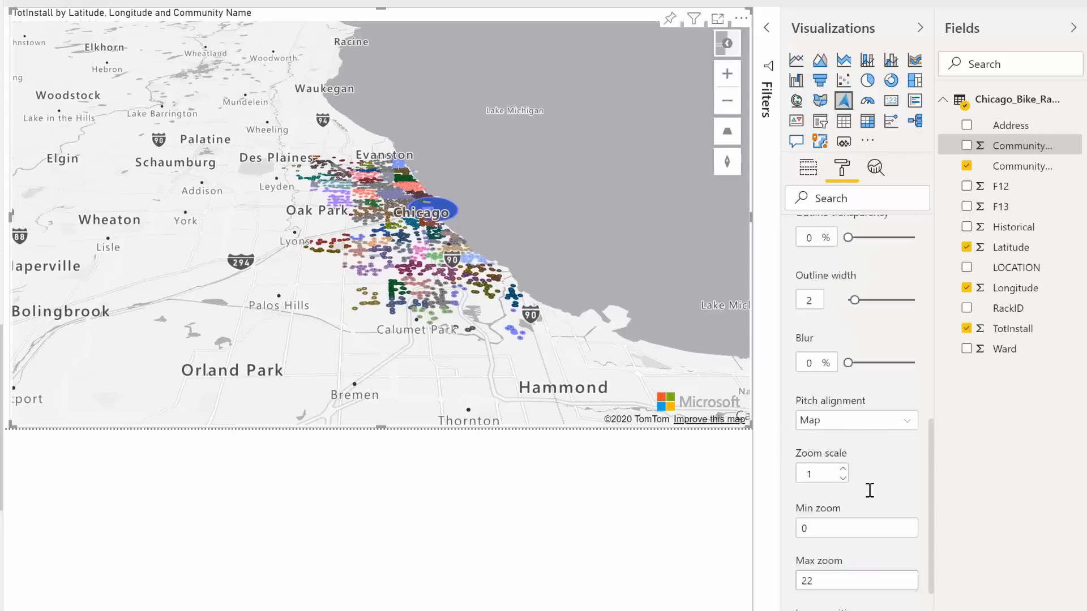
{"action": "left_click", "coordinate": [897, 322]}
{"action": "left_click", "coordinate": [793, 323]}
{"action": "left_click", "coordinate": [793, 353]}
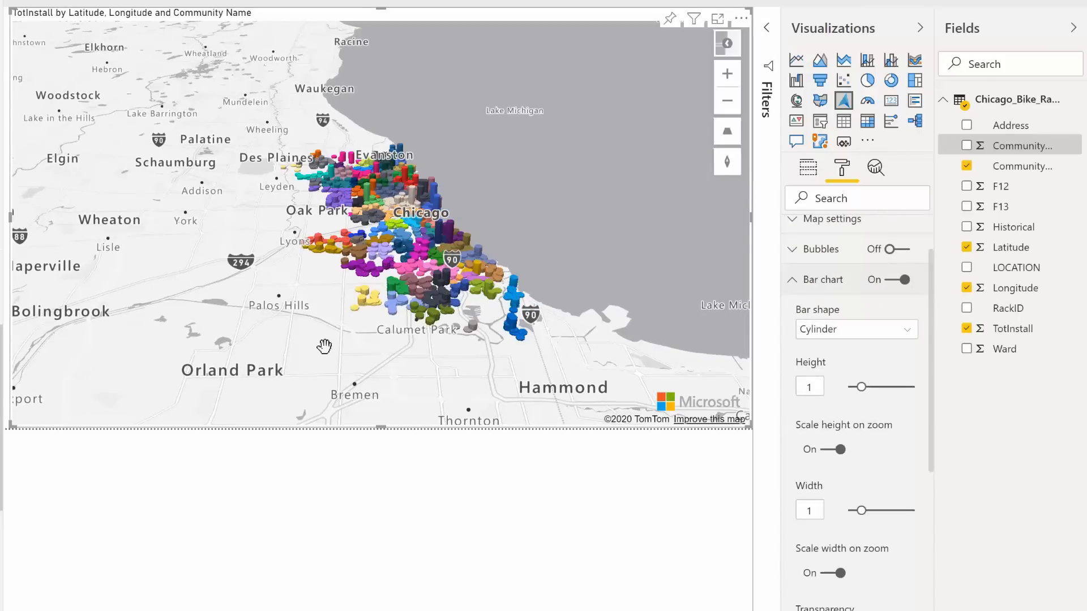
Step: Change the bar shape of the map's bar chart layer to Box and inspect the bars from different angles
{"action": "left_click_drag", "start_coordinate": [327, 345], "coordinate": [532, 270]}
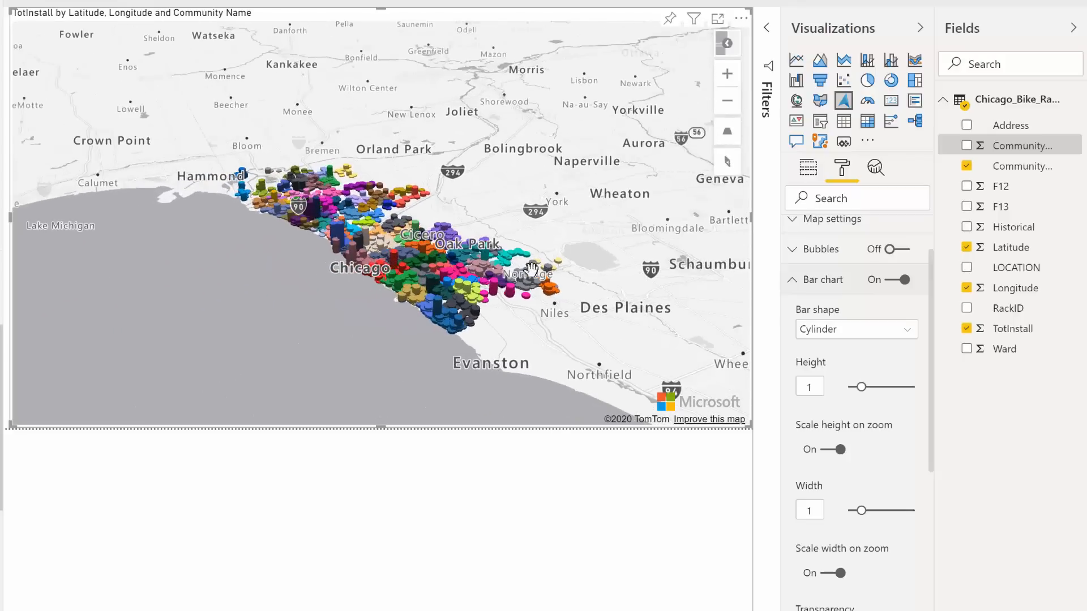
{"action": "right_click", "coordinate": [541, 268]}
{"action": "left_click", "coordinate": [408, 335]}
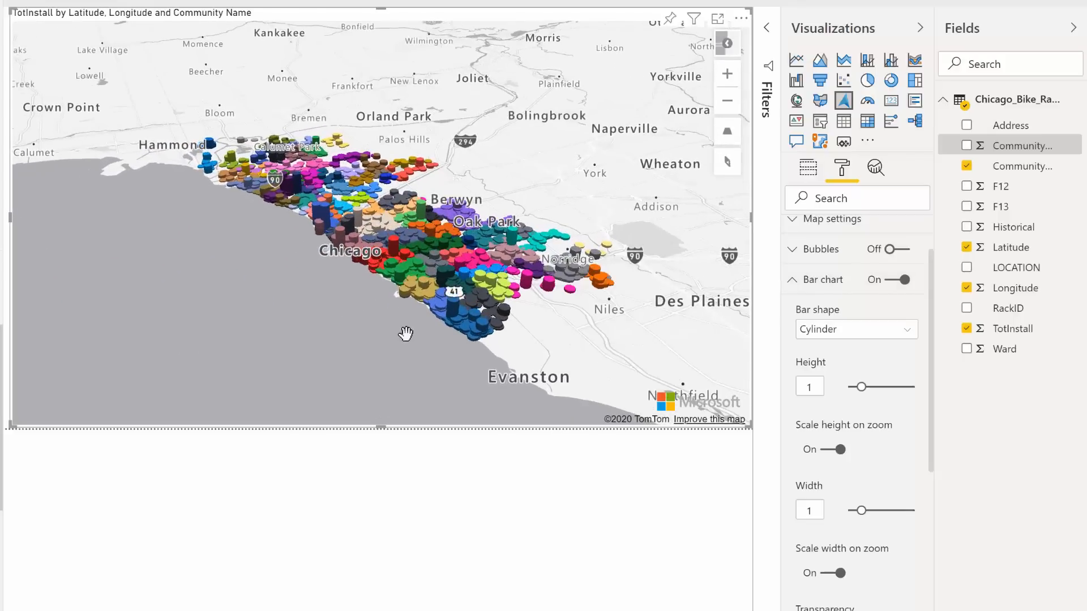
{"action": "scroll", "coordinate": [418, 318], "scroll_direction": "up", "scroll_amount": 5}
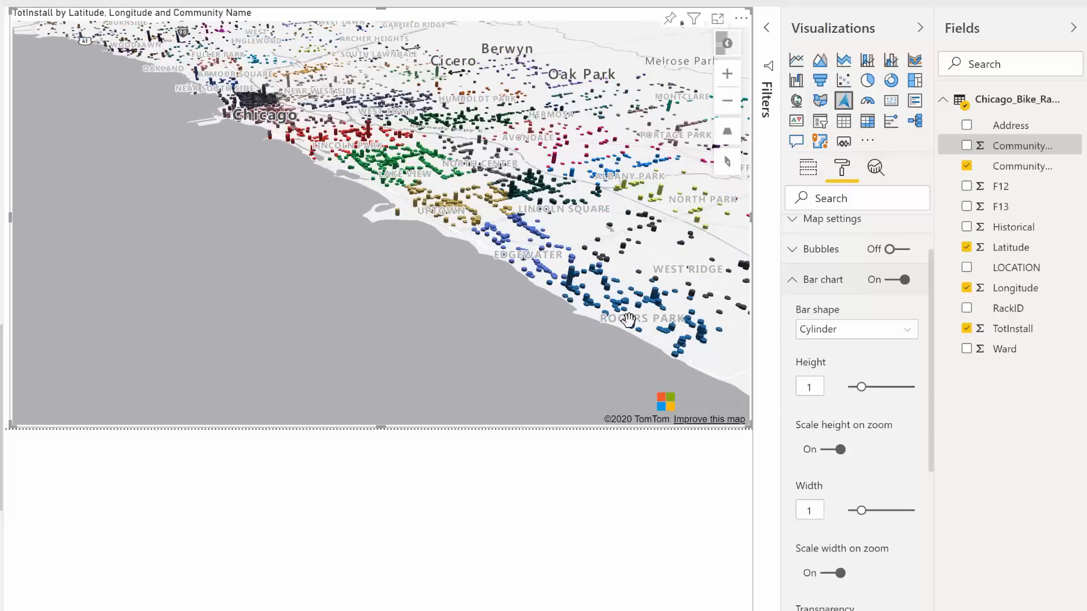
{"action": "left_click", "coordinate": [902, 333]}
{"action": "left_click", "coordinate": [826, 351]}
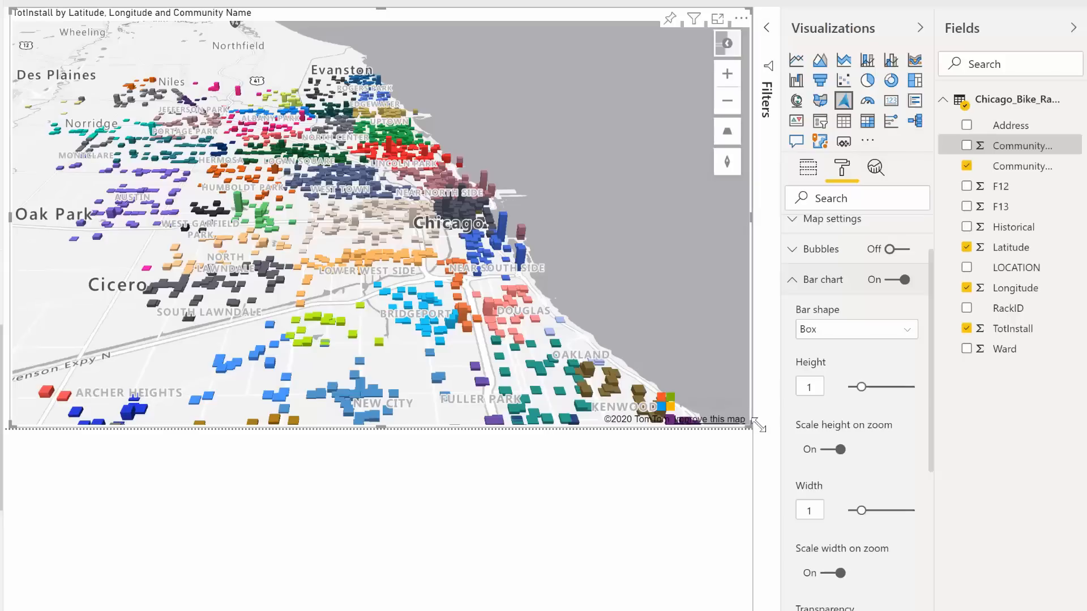
{"action": "scroll", "coordinate": [569, 303], "scroll_direction": "down", "scroll_amount": 3}
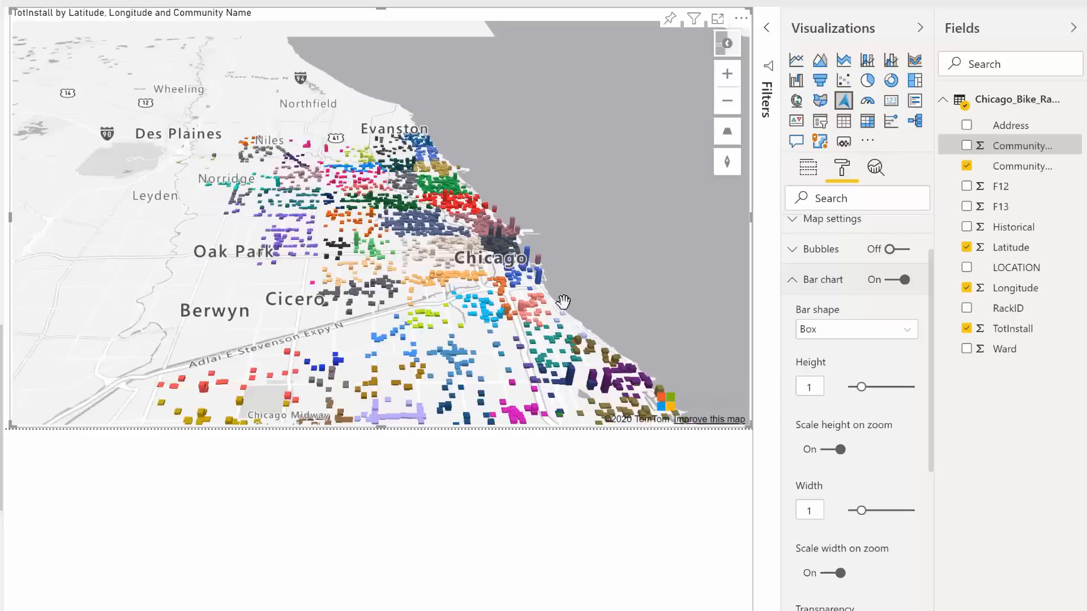
{"action": "scroll", "coordinate": [562, 303], "scroll_direction": "down", "scroll_amount": 3}
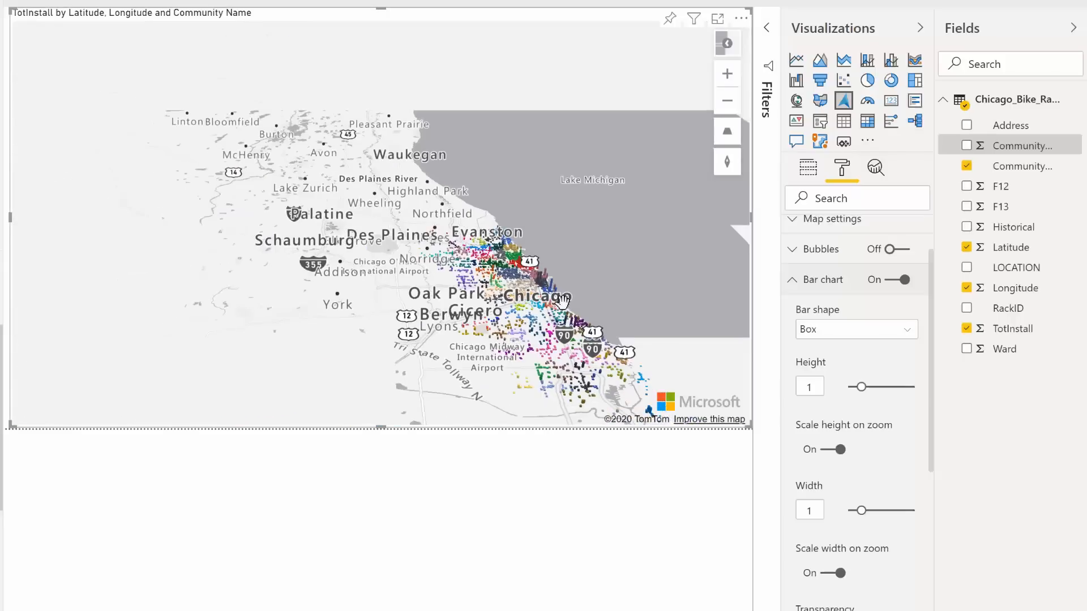
{"action": "scroll", "coordinate": [918, 451], "scroll_direction": "down", "scroll_amount": 4}
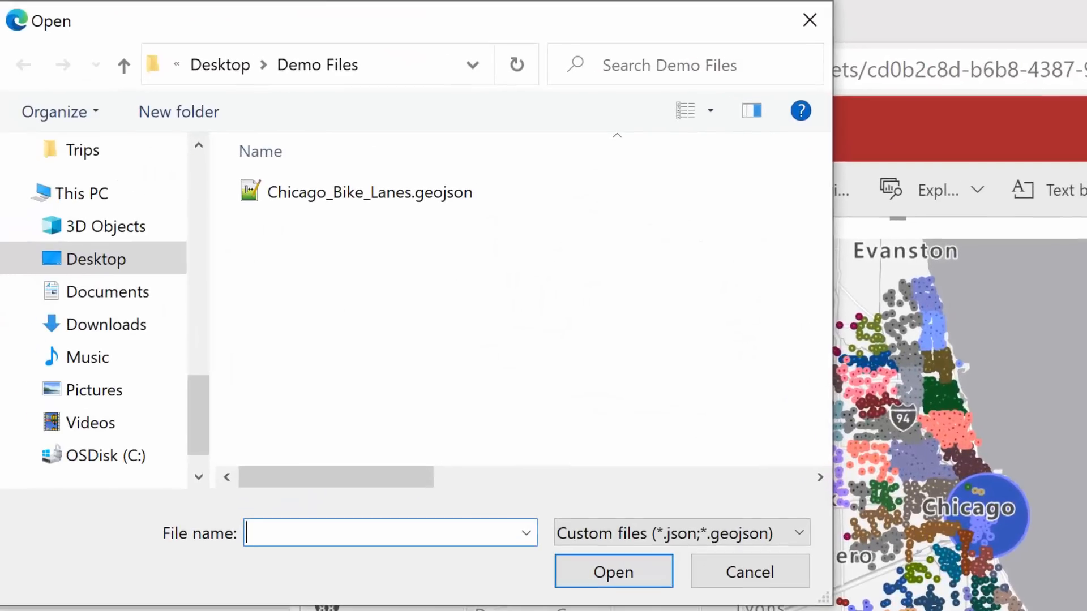
Step: Load Chicago_Bike_Lanes.geojson as the map's reference layer and inspect the bike lanes against the rack bubbles
{"action": "left_click", "coordinate": [426, 195]}
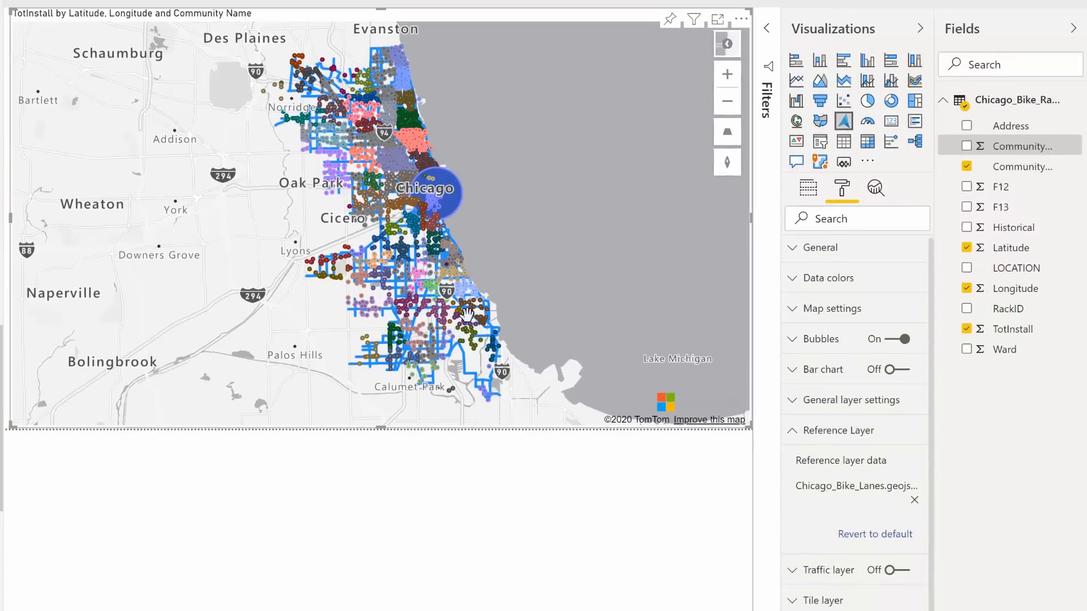
{"action": "scroll", "coordinate": [437, 256], "scroll_direction": "up", "scroll_amount": 2}
{"action": "scroll", "coordinate": [437, 256], "scroll_direction": "up", "scroll_amount": 3}
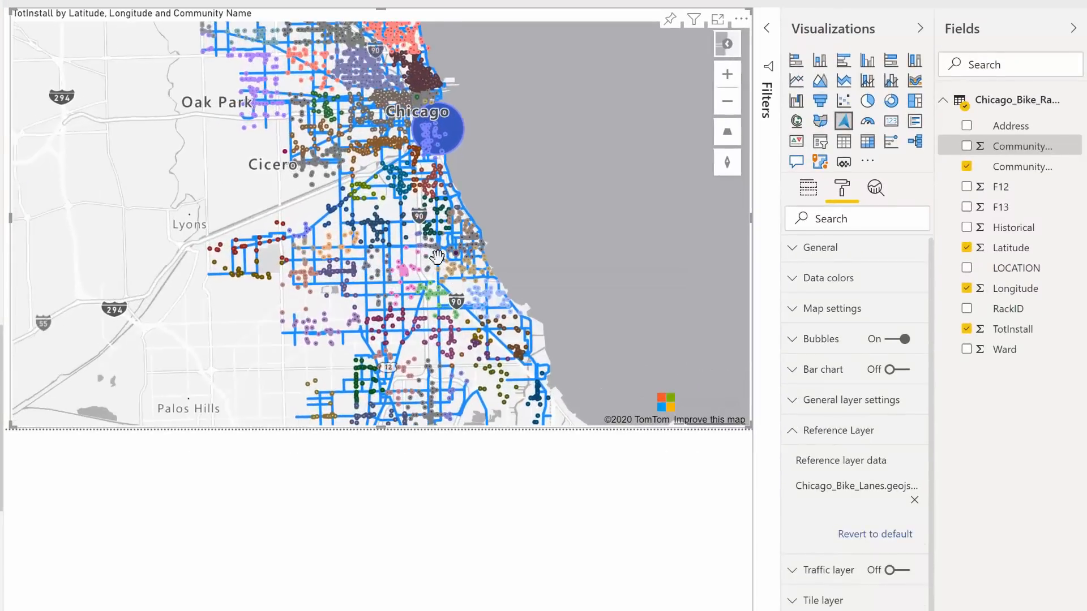
{"action": "scroll", "coordinate": [438, 257], "scroll_direction": "up", "scroll_amount": 1}
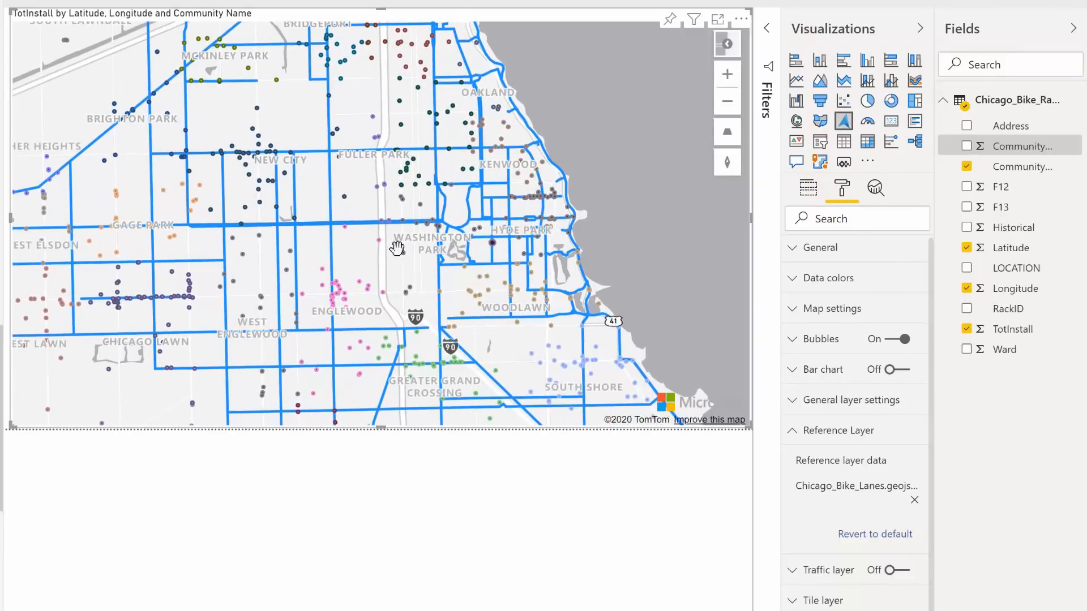
{"action": "scroll", "coordinate": [365, 261], "scroll_direction": "up", "scroll_amount": 1}
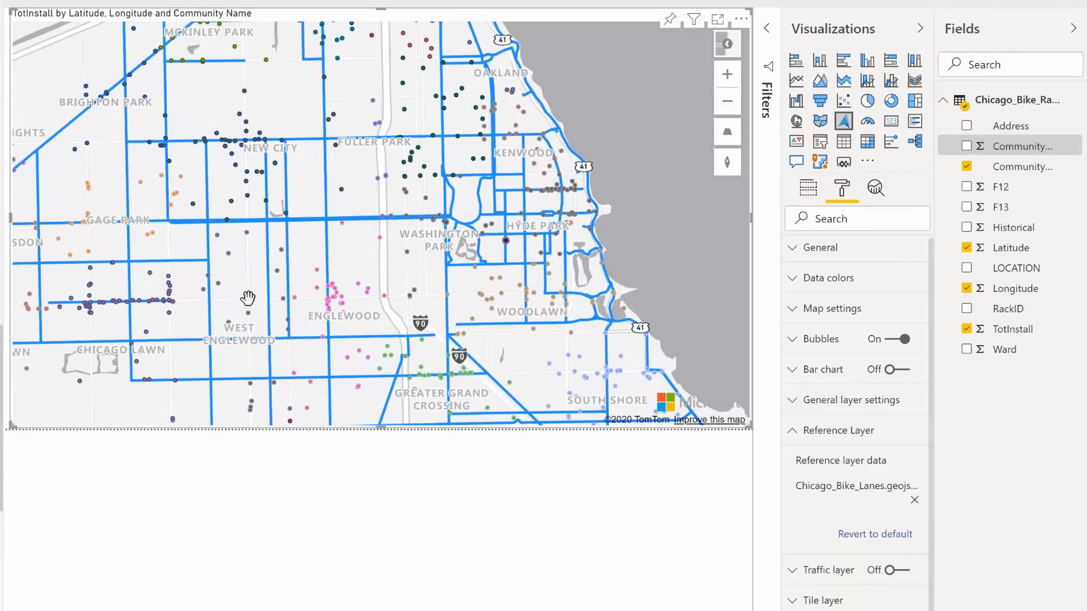
Step: Collapse the reference layer settings, turn on the map's traffic layer and inspect the map around Chicago's south side
{"action": "left_click_drag", "start_coordinate": [248, 299], "coordinate": [282, 255]}
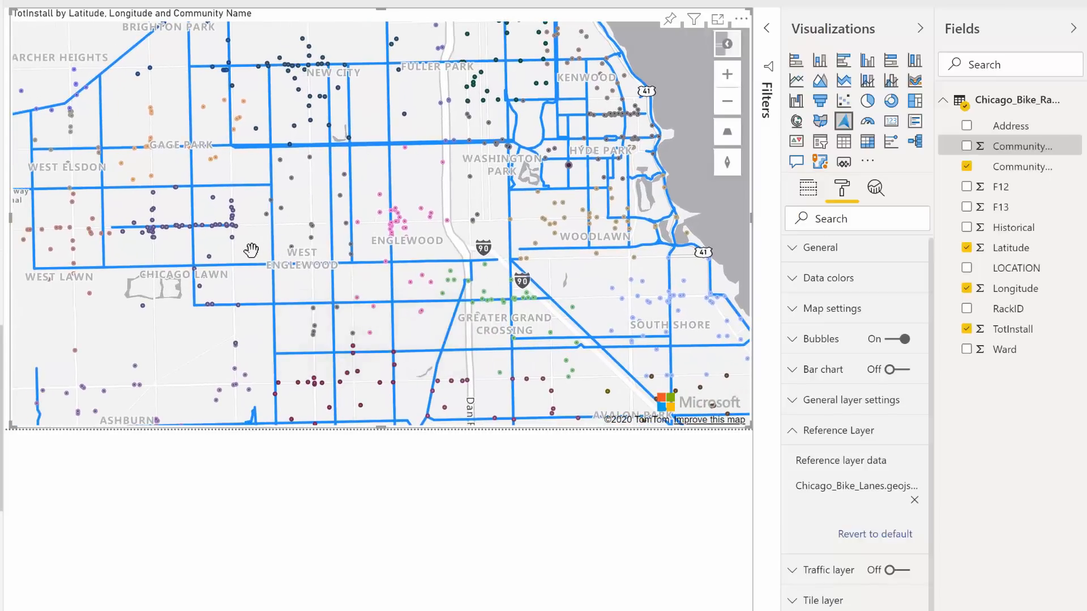
{"action": "left_click", "coordinate": [811, 440]}
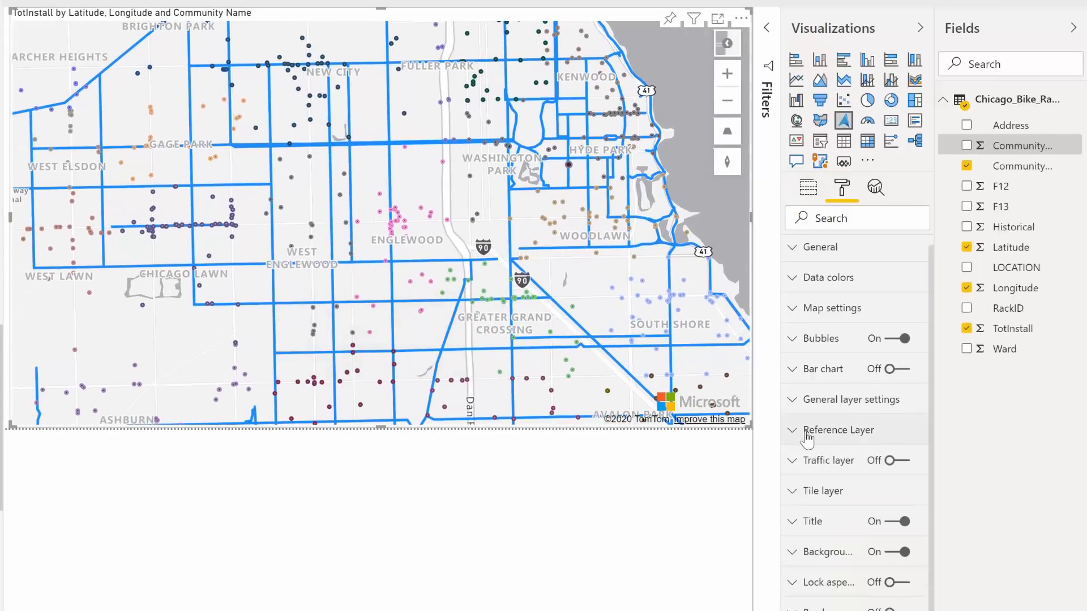
{"action": "left_click", "coordinate": [899, 460]}
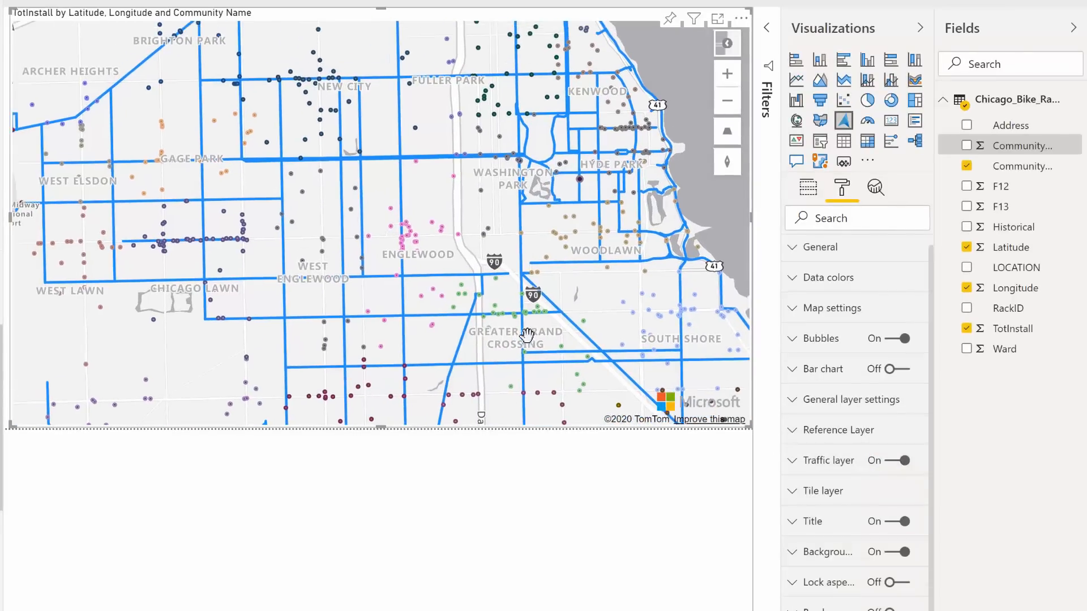
{"action": "left_click_drag", "start_coordinate": [418, 221], "coordinate": [449, 330]}
{"action": "left_click_drag", "start_coordinate": [396, 171], "coordinate": [433, 287]}
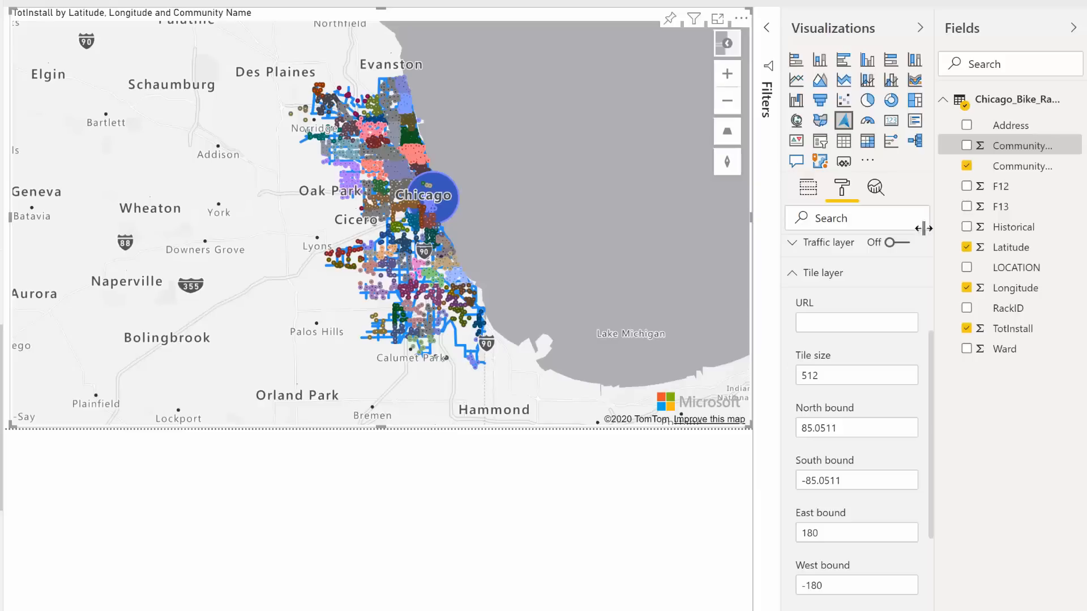
Step: Paste the atlas.microsoft.com tile service address as the tile layer URL and inspect the weather overlay across Illinois
{"action": "left_click", "coordinate": [847, 323]}
{"action": "key", "text": "ctrl+v"}
{"action": "key", "text": "Return"}
{"action": "scroll", "coordinate": [583, 216], "scroll_direction": "down", "scroll_amount": 4}
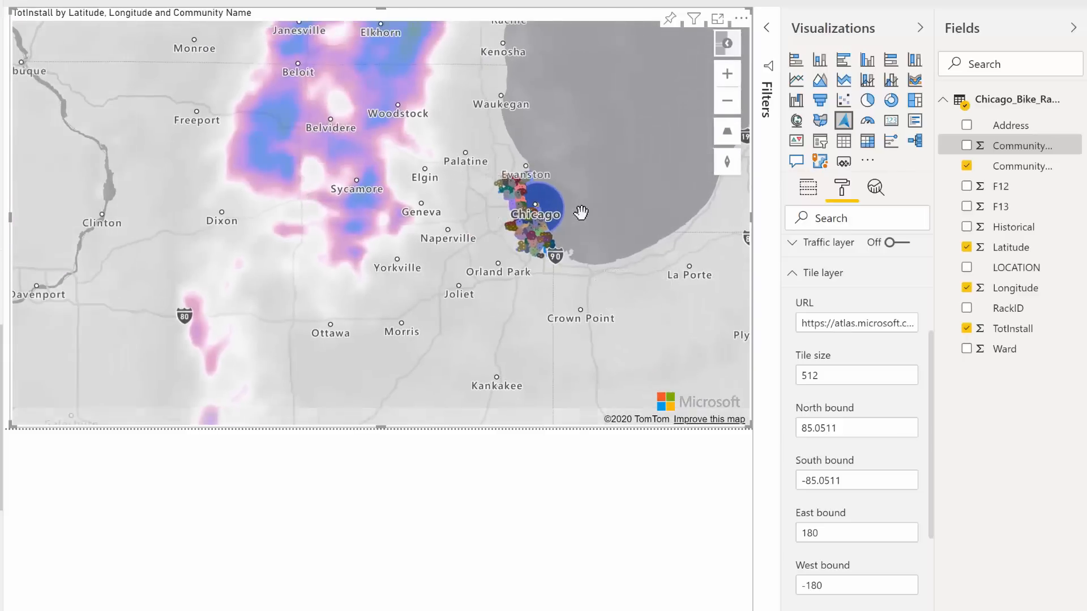
{"action": "scroll", "coordinate": [580, 213], "scroll_direction": "down", "scroll_amount": 1}
{"action": "left_click_drag", "start_coordinate": [579, 308], "coordinate": [568, 157]}
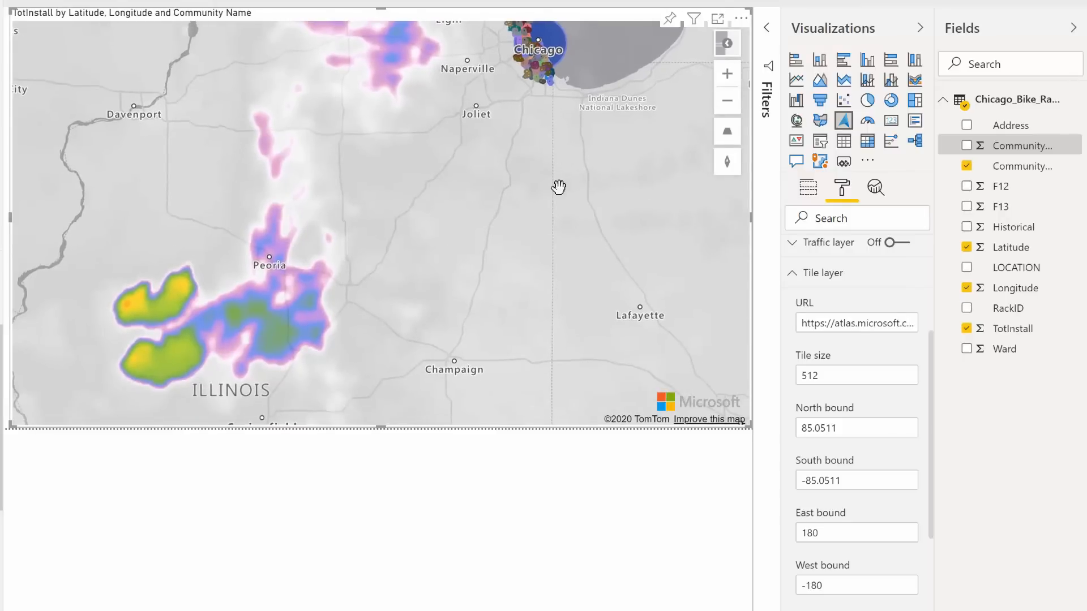
{"action": "scroll", "coordinate": [561, 190], "scroll_direction": "down", "scroll_amount": 2}
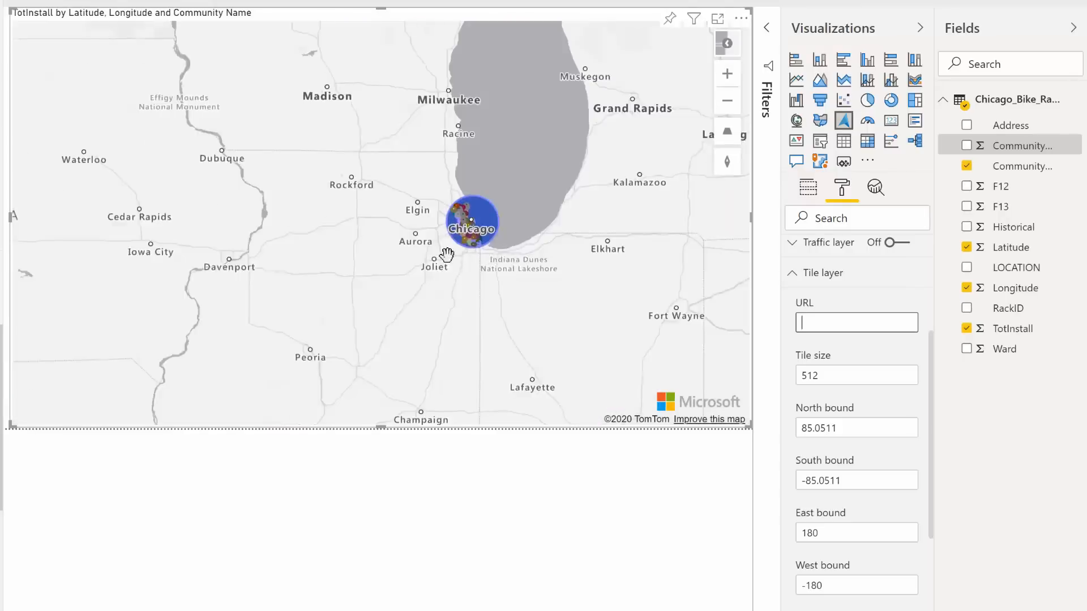
Step: Clear the tile layer URL, bring the map back to the Chicago area and collapse the tile layer settings
{"action": "scroll", "coordinate": [471, 240], "scroll_direction": "up", "scroll_amount": 3}
{"action": "scroll", "coordinate": [484, 233], "scroll_direction": "up", "scroll_amount": 3}
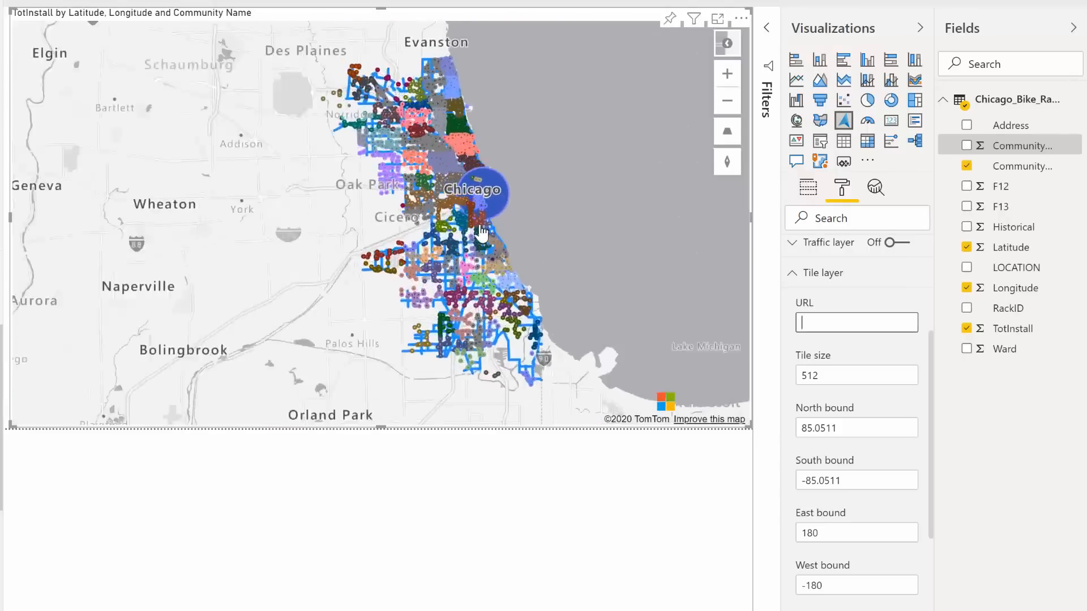
{"action": "left_click_drag", "start_coordinate": [665, 306], "coordinate": [602, 275]}
{"action": "scroll", "coordinate": [600, 275], "scroll_direction": "down", "scroll_amount": 1}
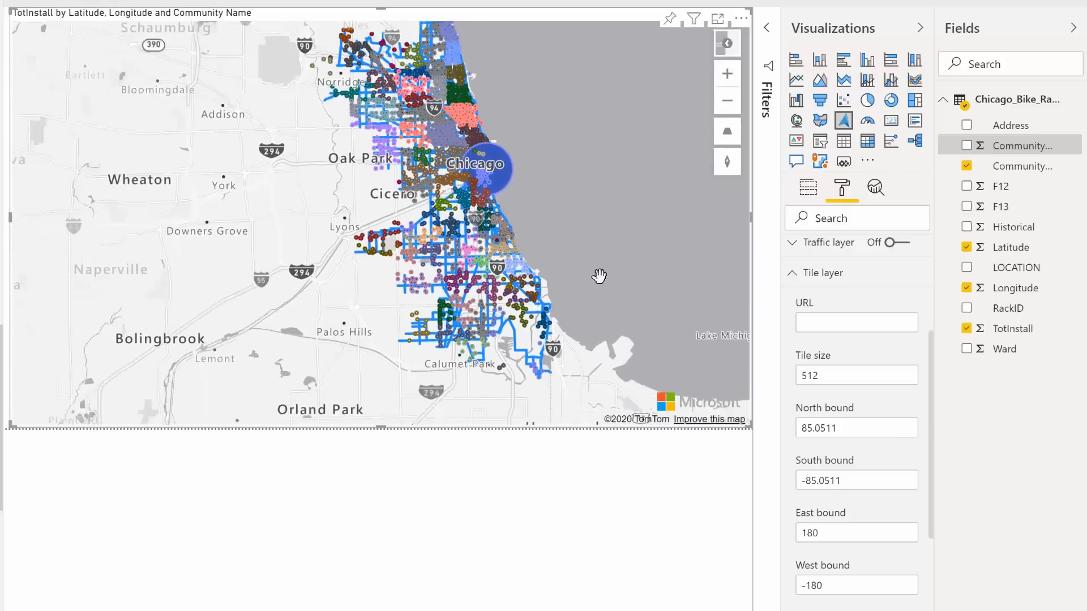
{"action": "left_click", "coordinate": [798, 273]}
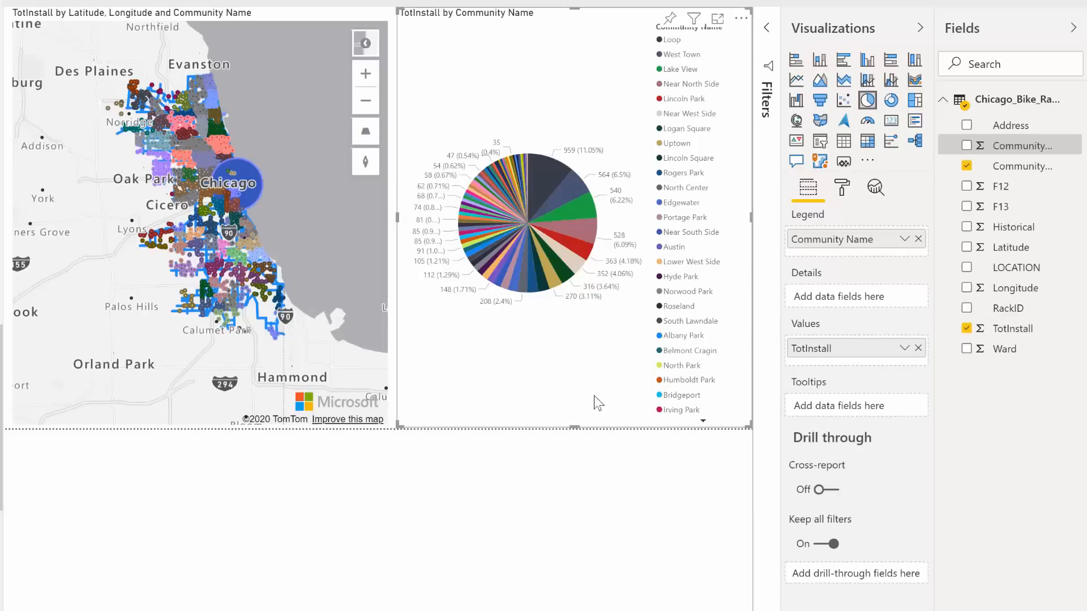
Step: Cross-filter the map by the Loop and Lake View slices of the pie chart in turn, and clear the selection
{"action": "left_click", "coordinate": [545, 180]}
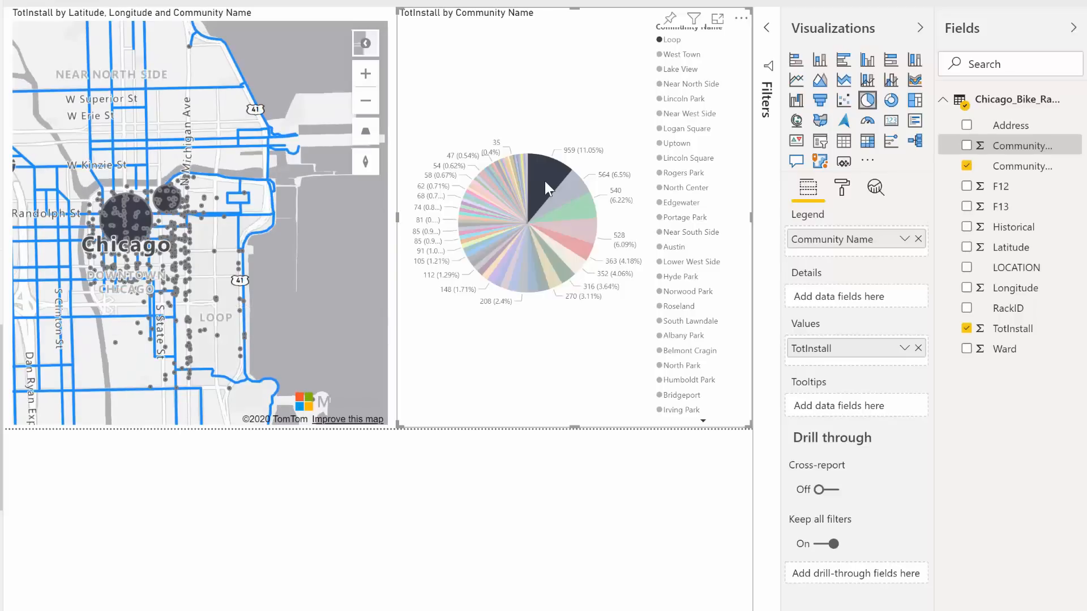
{"action": "left_click", "coordinate": [579, 206]}
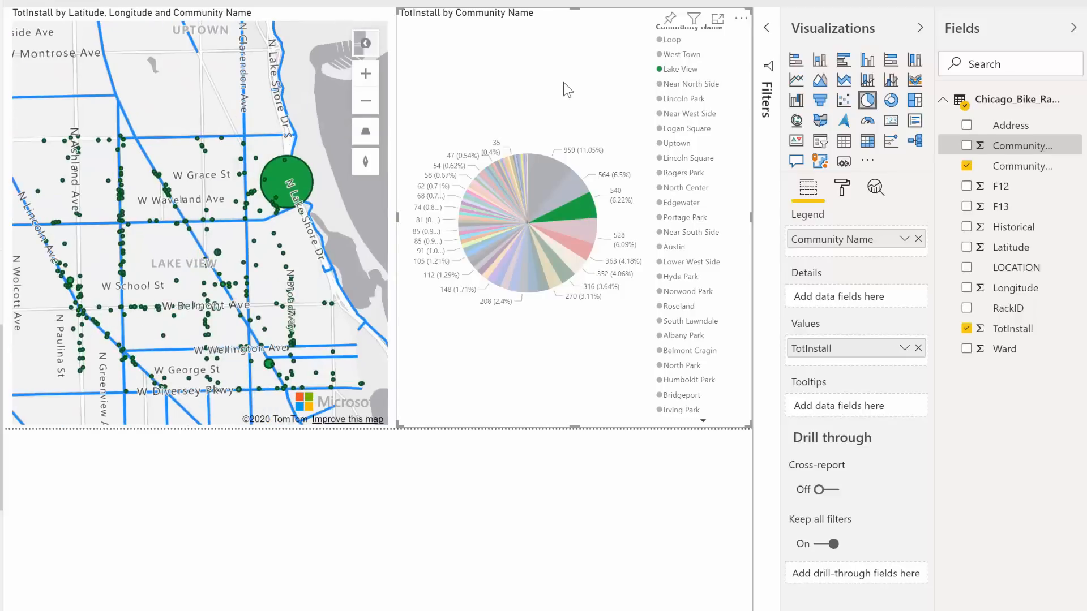
{"action": "left_click", "coordinate": [563, 83]}
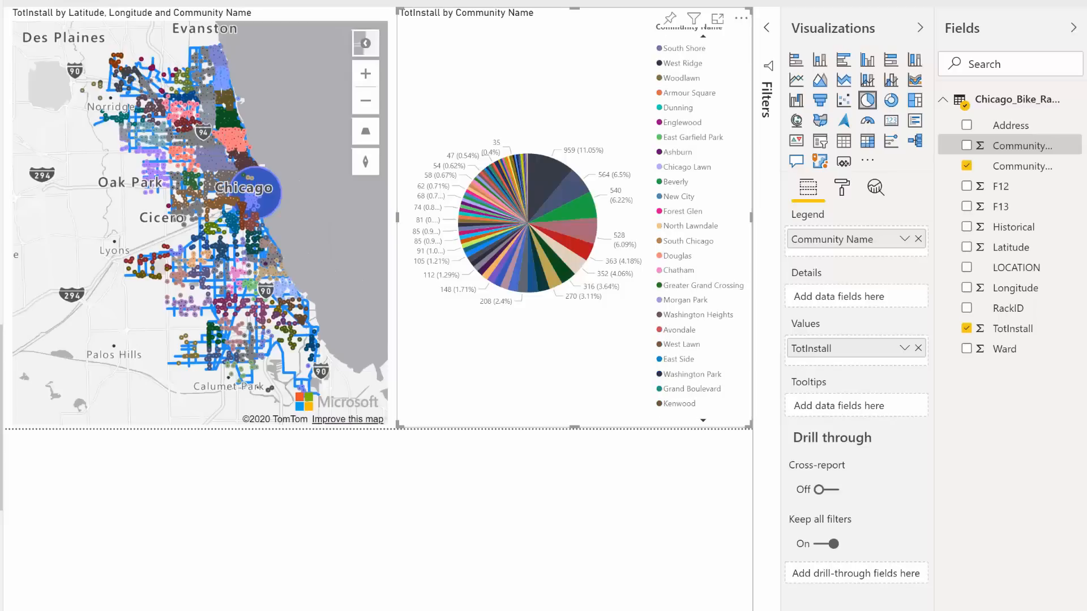